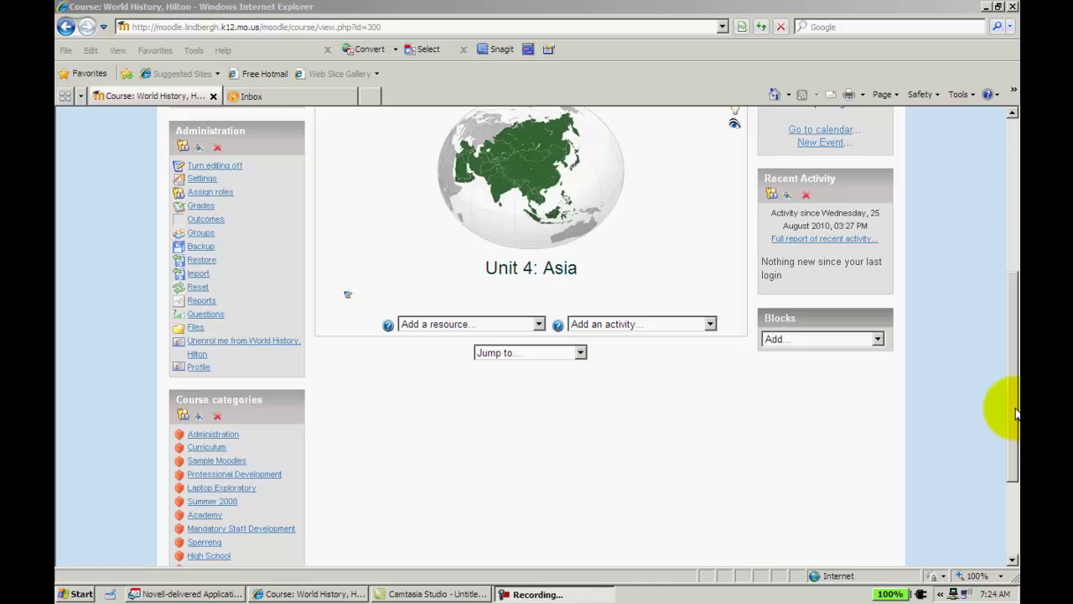
Step: Choose Choice from Unit 4's 'Add an activity...' list to open a blank Choice form
{"action": "left_click_drag", "start_coordinate": [1012, 401], "coordinate": [1012, 372]}
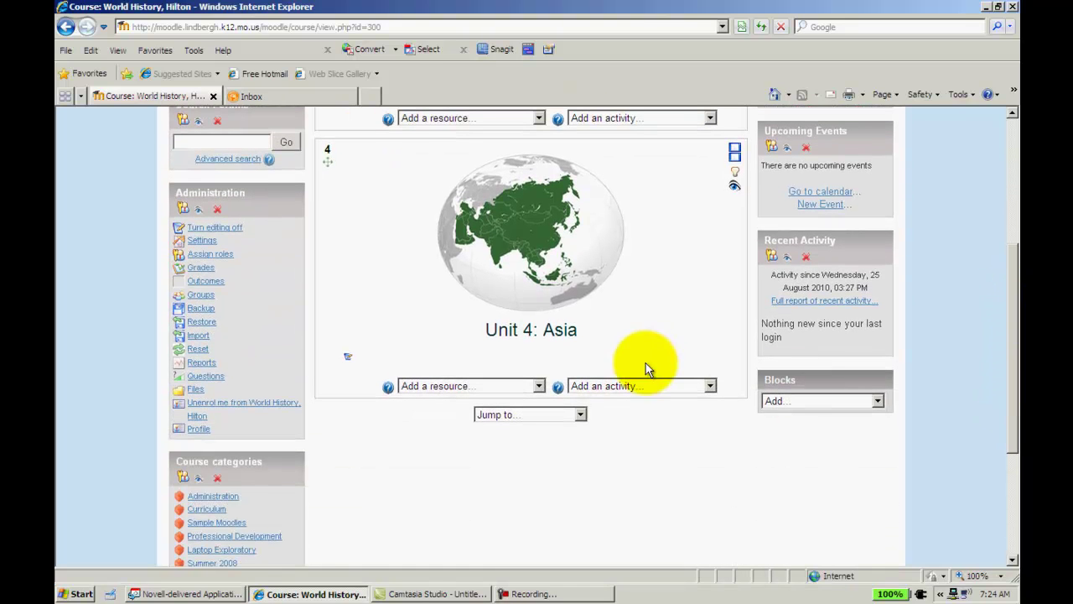
{"action": "left_click", "coordinate": [710, 386]}
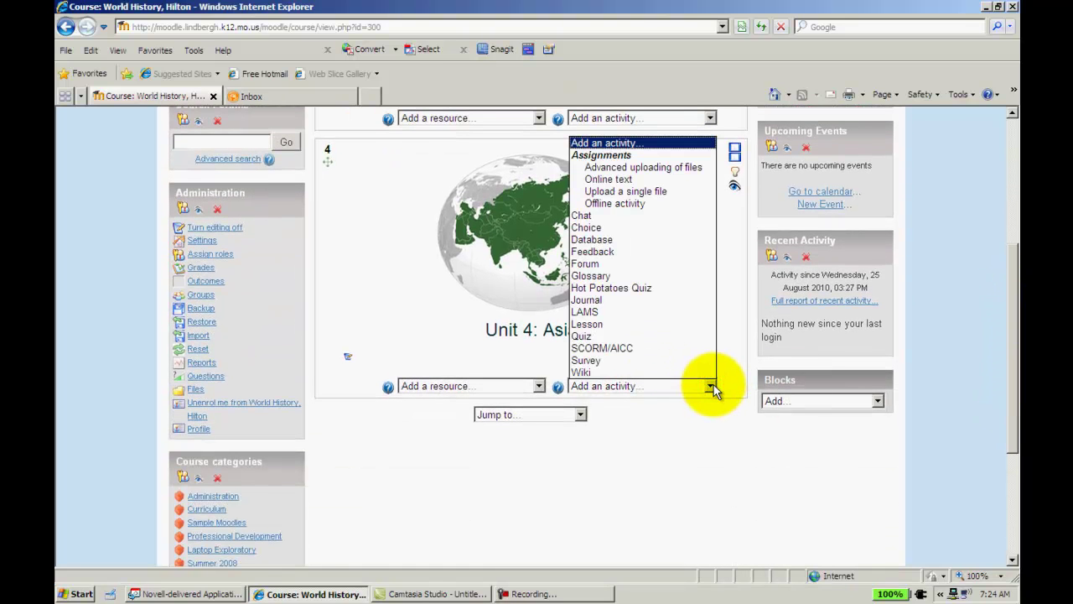
{"action": "left_click", "coordinate": [662, 228]}
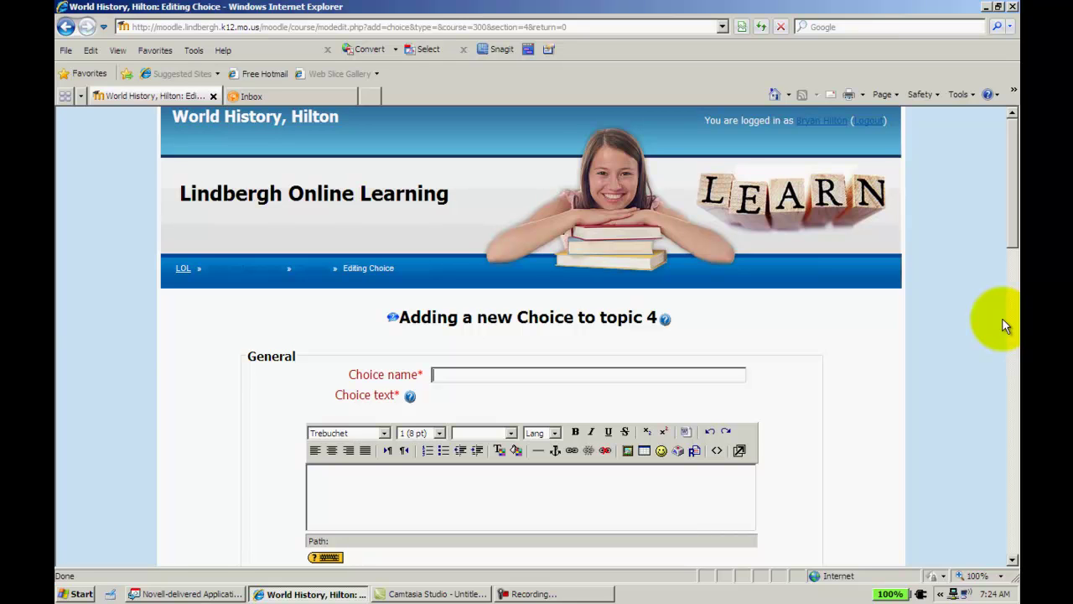
Step: Name the poll 'world history choice' and enter the question 'what is your favorite color?'
{"action": "type", "text": "world history choice"}
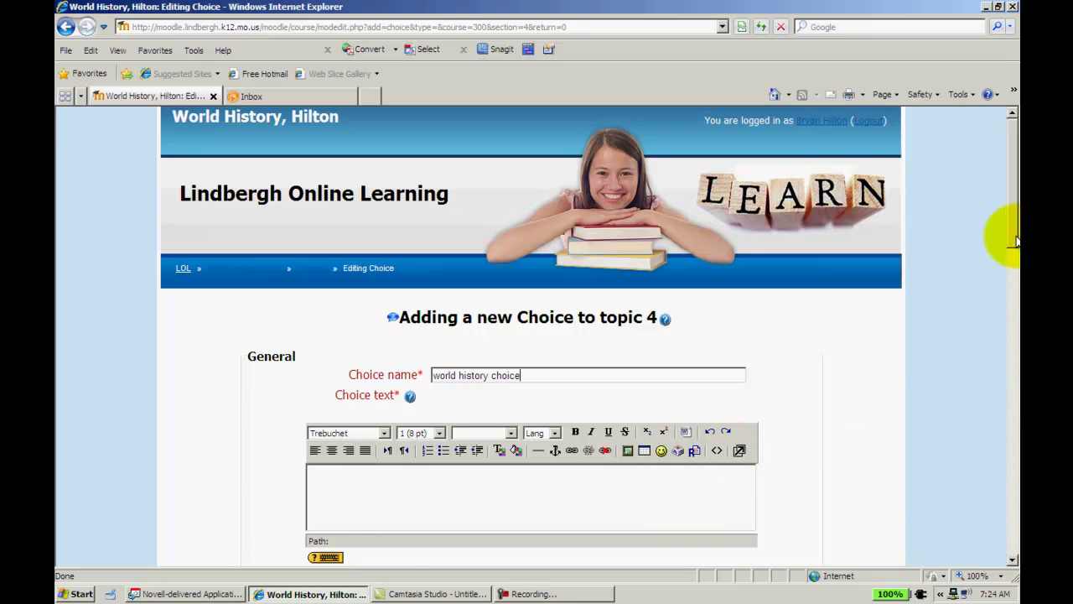
{"action": "left_click_drag", "start_coordinate": [1013, 235], "coordinate": [1011, 310]}
{"action": "left_click", "coordinate": [579, 217]}
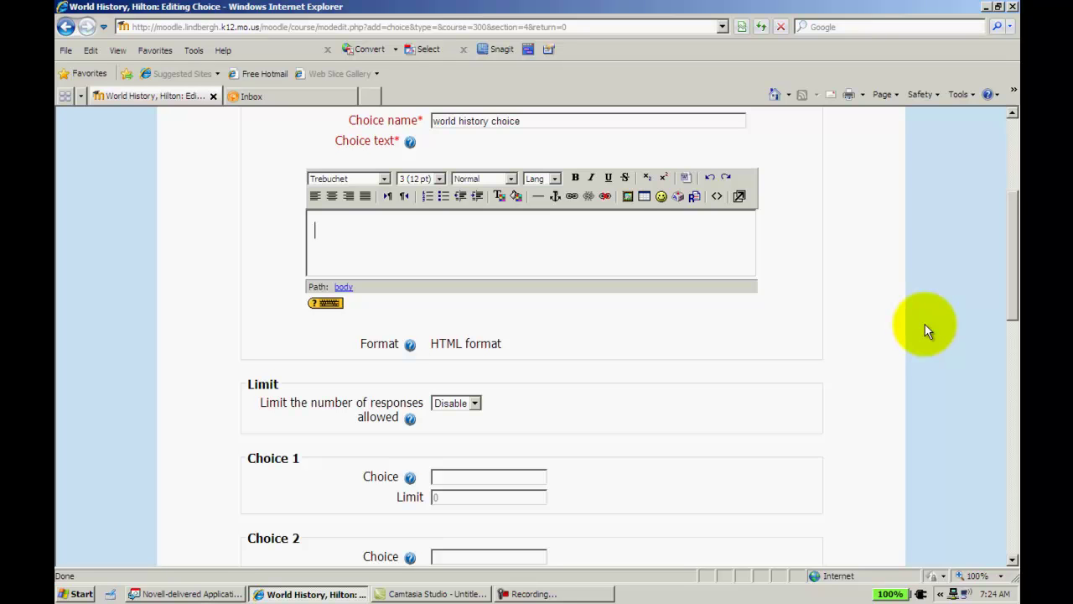
{"action": "type", "text": "what is your favorite co"}
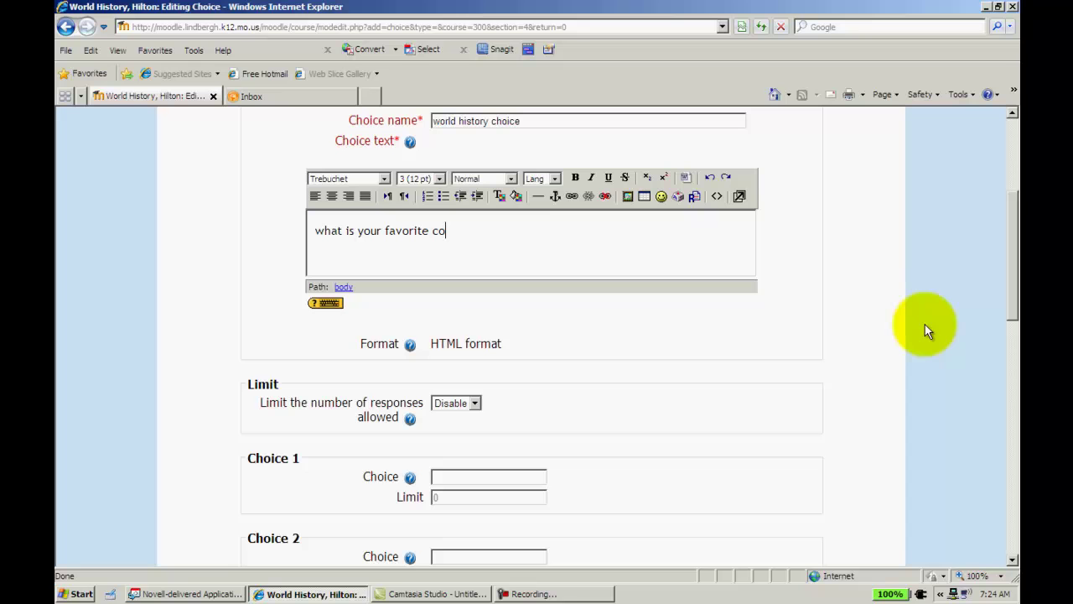
{"action": "type", "text": "lor?"}
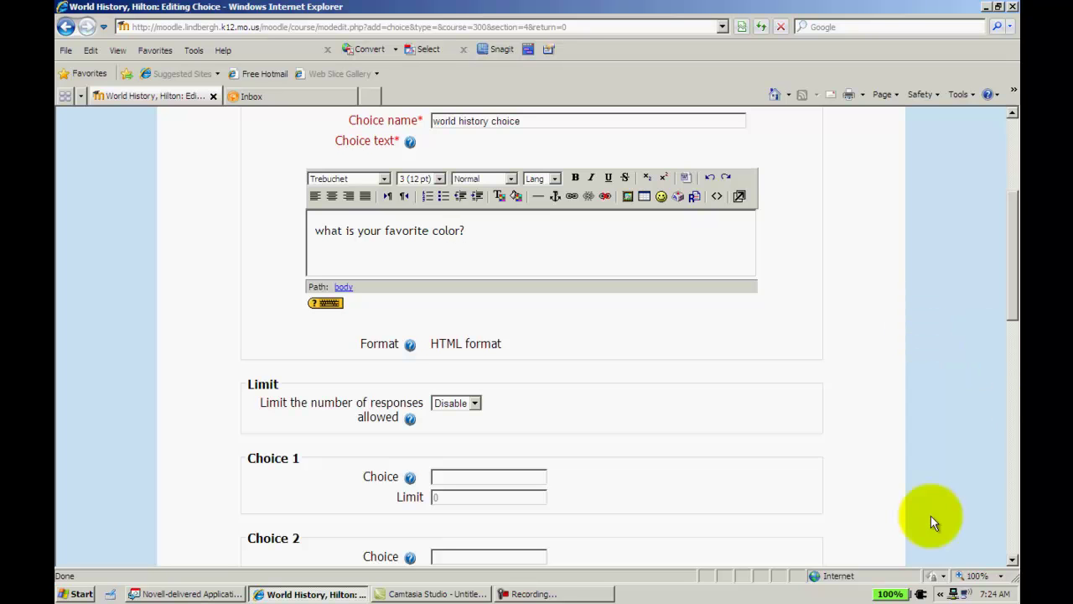
Step: Fill Choices 1–4 with red, orange, black and blue
{"action": "left_click_drag", "start_coordinate": [1014, 309], "coordinate": [1003, 374]}
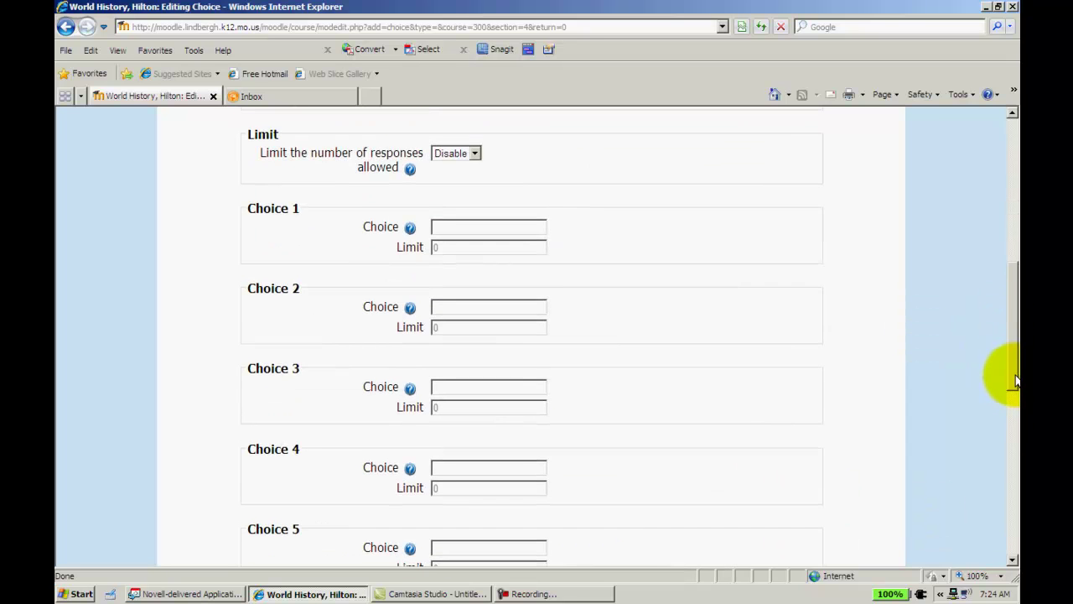
{"action": "left_click", "coordinate": [457, 227]}
{"action": "type", "text": "red"}
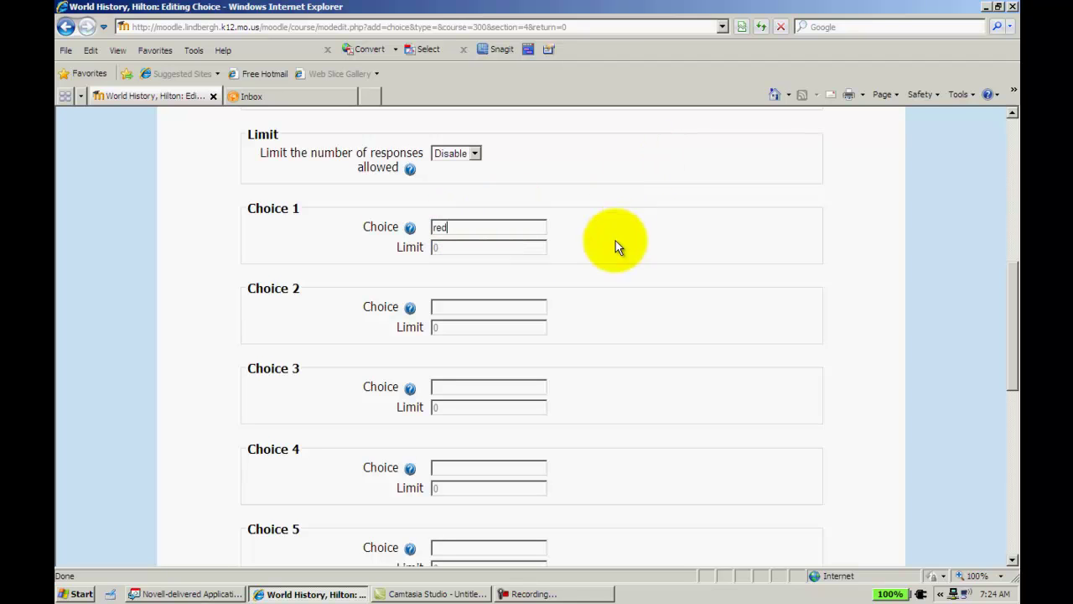
{"action": "left_click", "coordinate": [507, 308]}
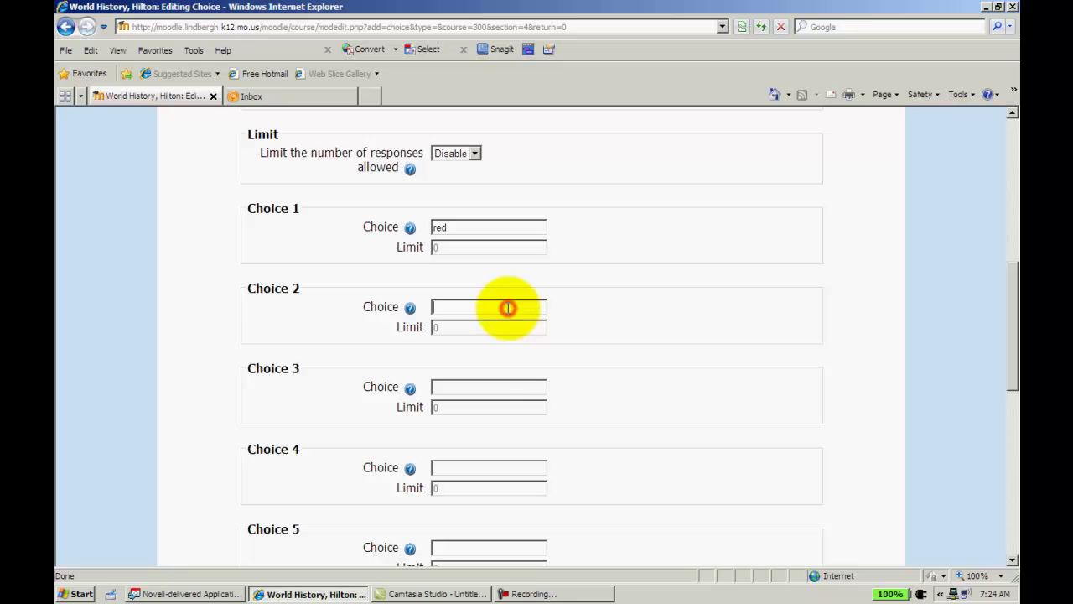
{"action": "type", "text": "orange"}
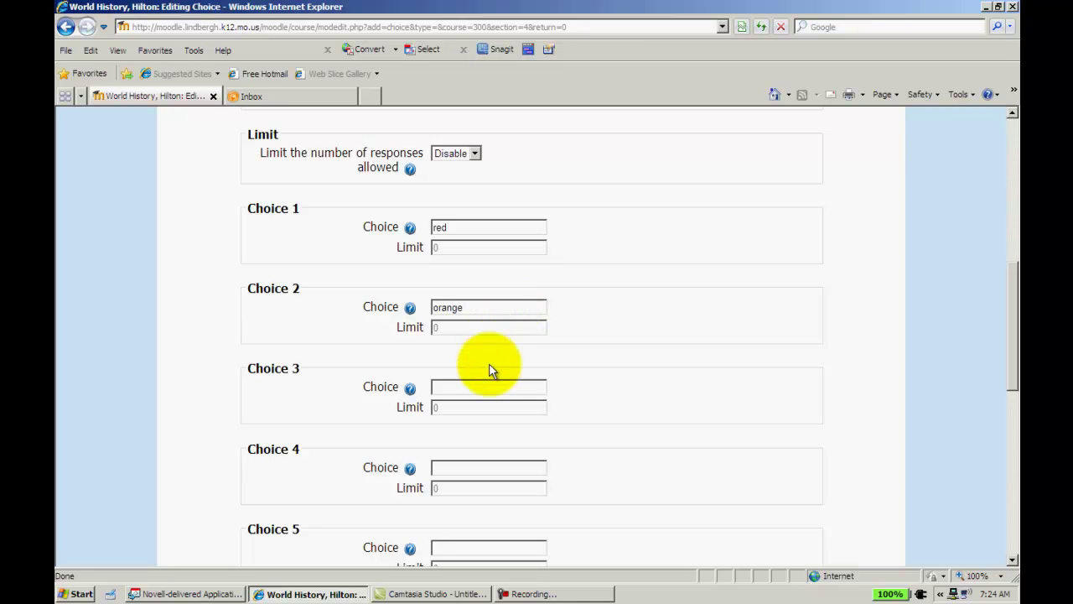
{"action": "left_click", "coordinate": [483, 387]}
{"action": "type", "text": "black"}
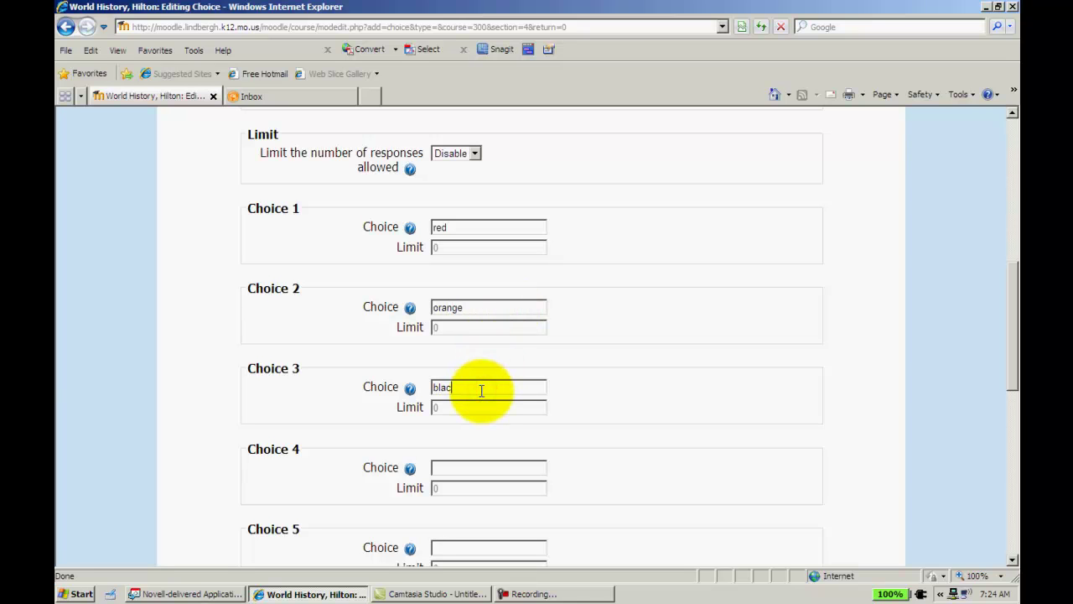
{"action": "left_click", "coordinate": [482, 463]}
{"action": "type", "text": "blue"}
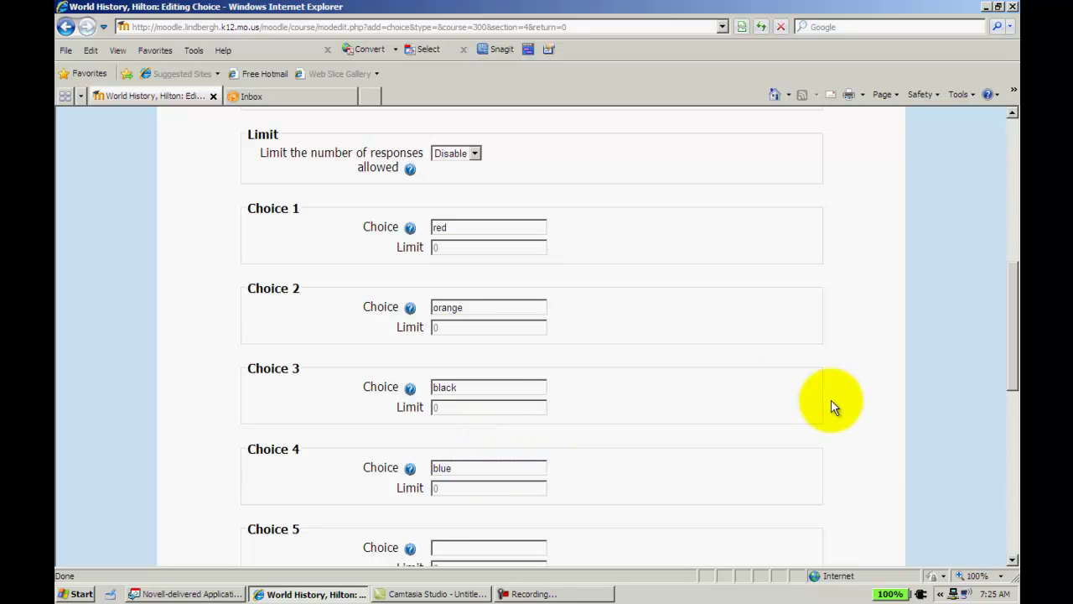
{"action": "left_click", "coordinate": [475, 153]}
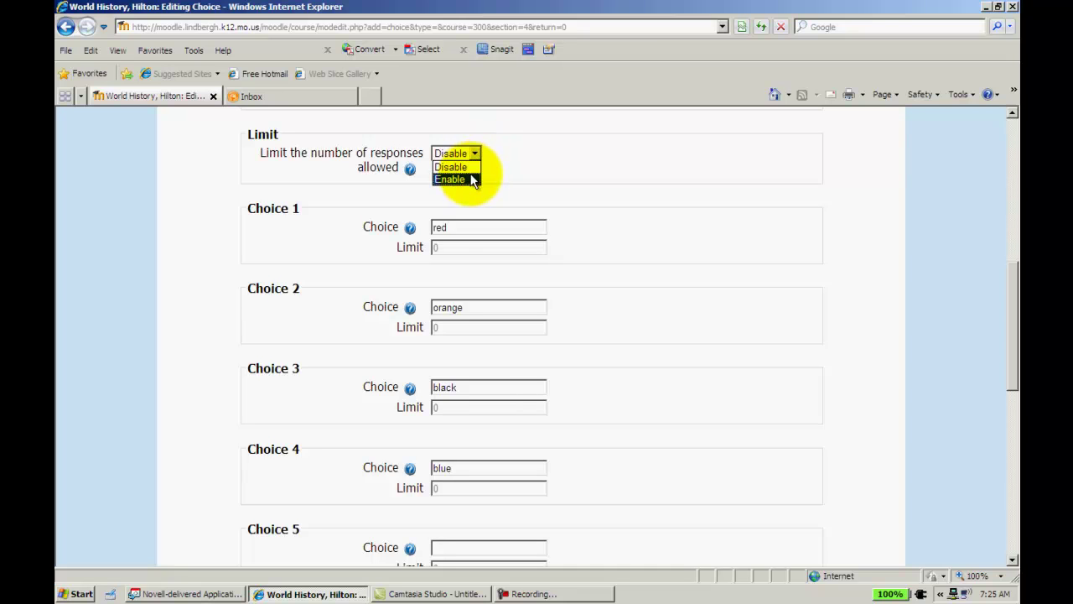
{"action": "left_click", "coordinate": [471, 179]}
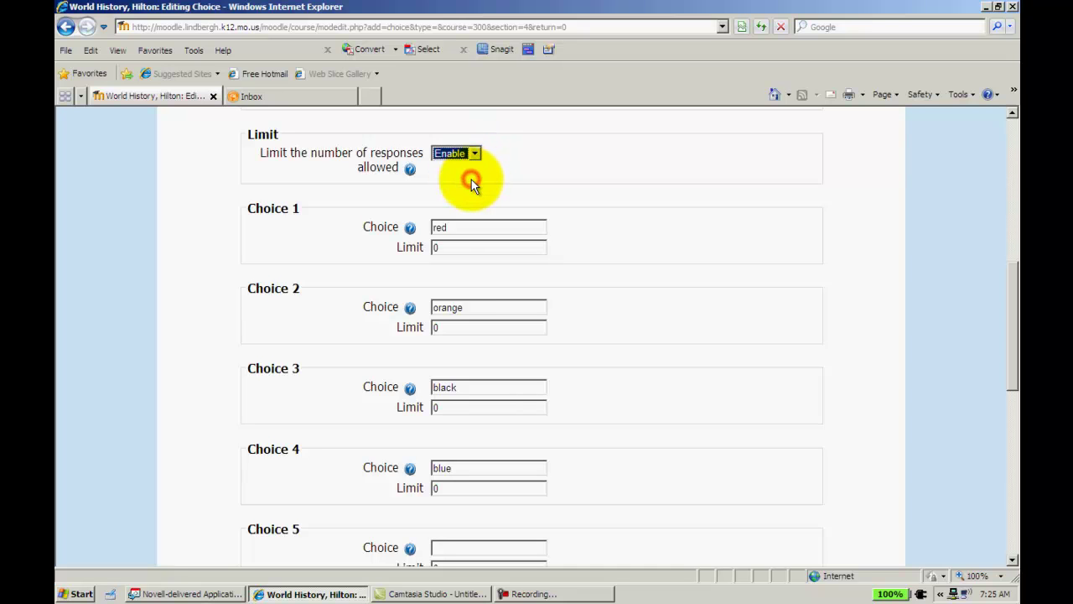
{"action": "left_click", "coordinate": [471, 155]}
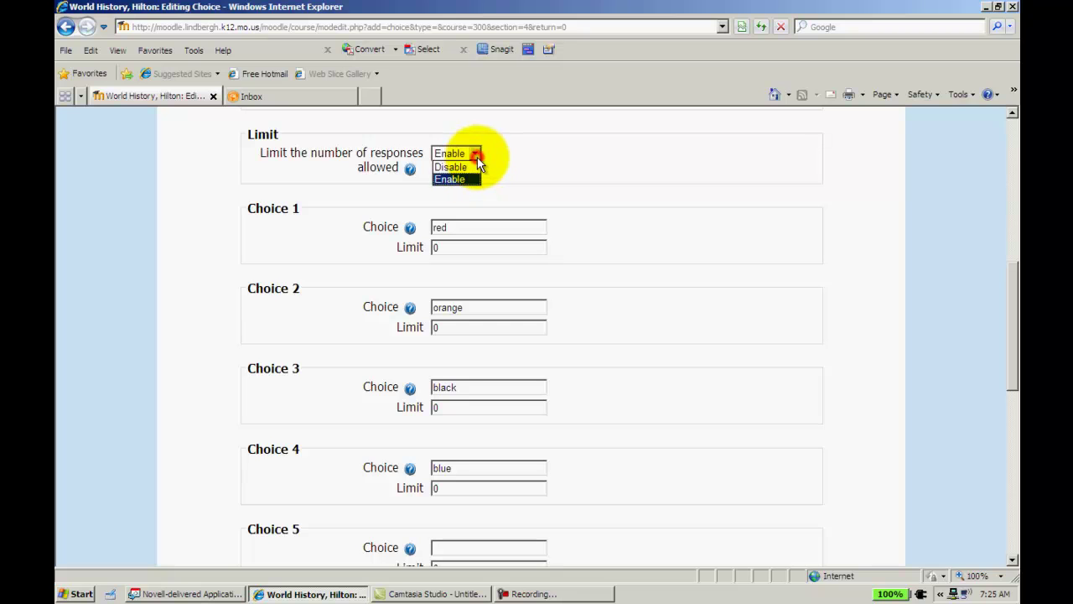
{"action": "left_click", "coordinate": [469, 167]}
{"action": "left_click", "coordinate": [931, 303]}
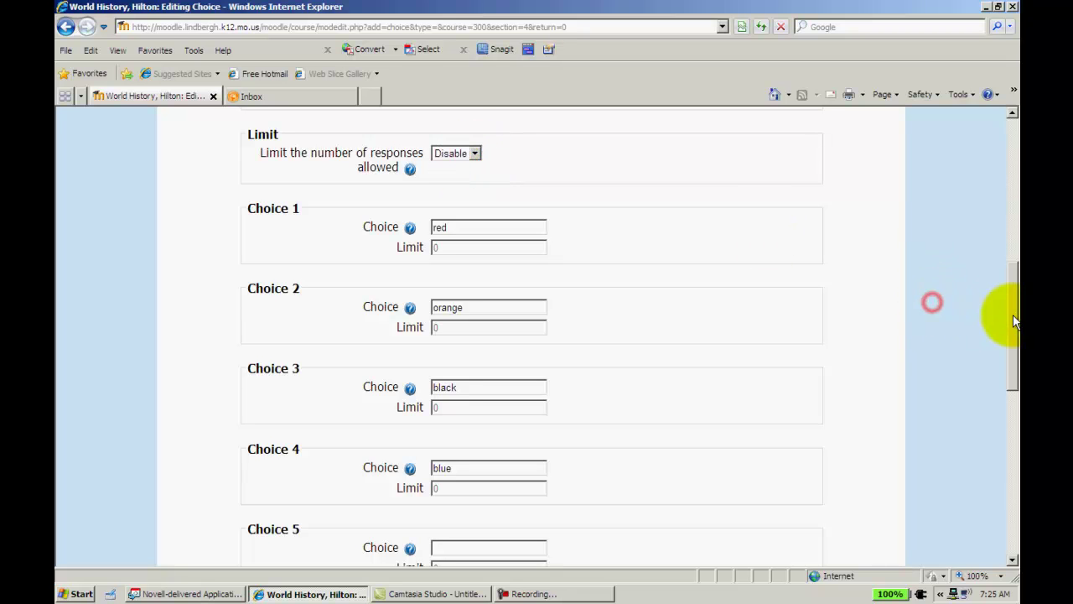
{"action": "left_click_drag", "start_coordinate": [1012, 315], "coordinate": [1013, 432]}
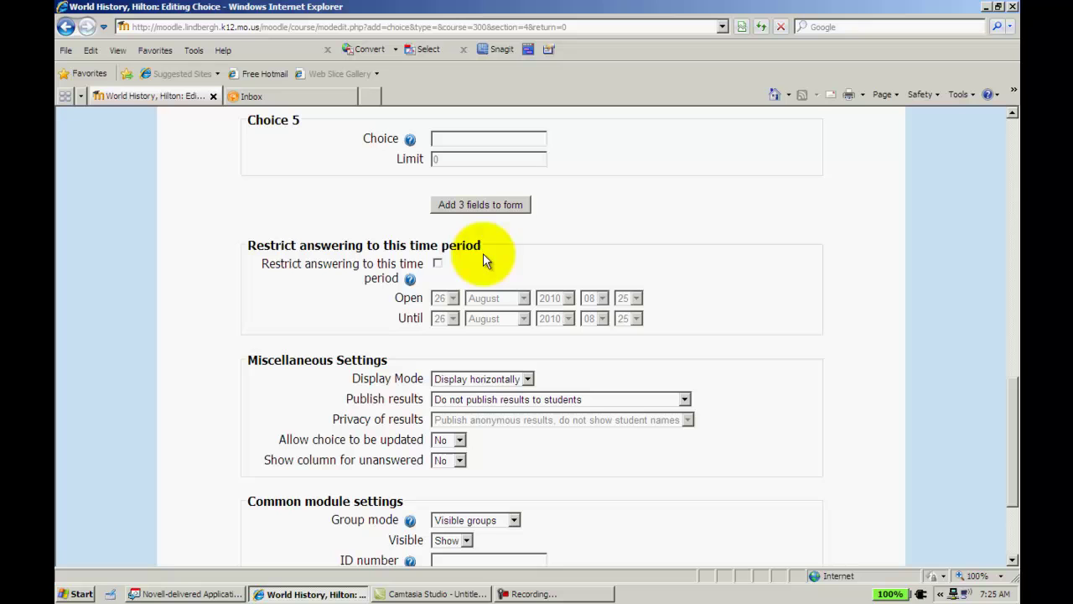
Step: Turn the answering time-period restriction off so answering is unrestricted
{"action": "left_click", "coordinate": [436, 265]}
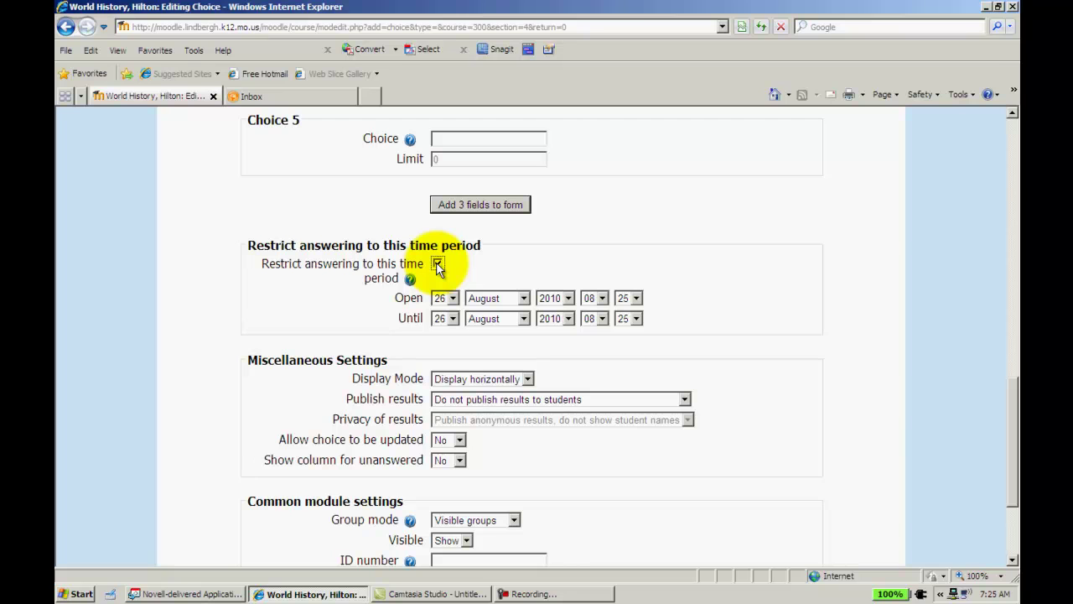
{"action": "left_click", "coordinate": [438, 265]}
{"action": "scroll", "coordinate": [1003, 423], "scroll_direction": "down", "scroll_amount": 2}
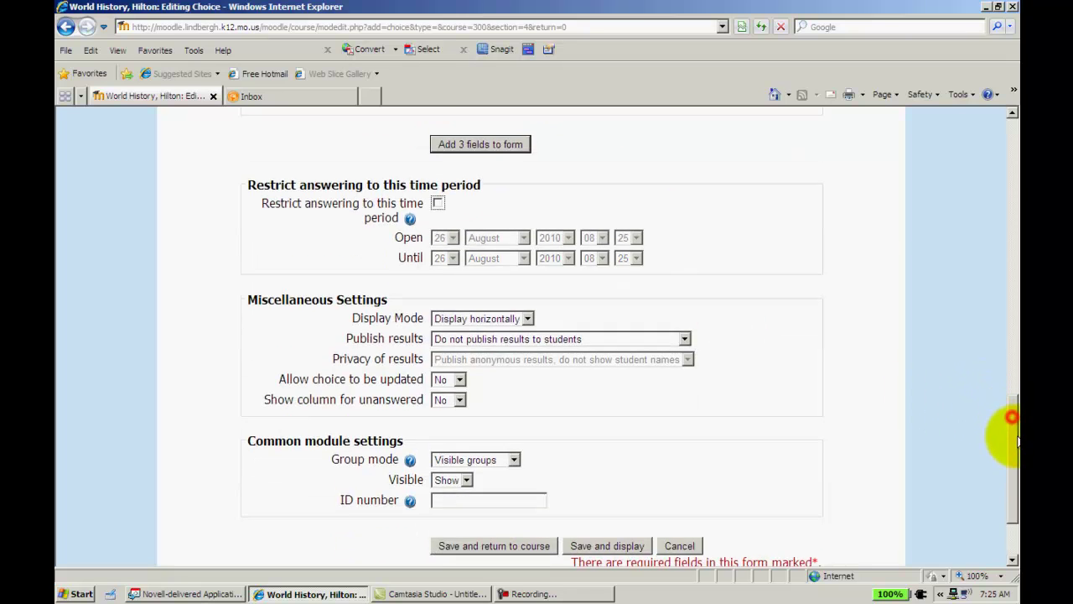
Step: Keep horizontal display mode and leave results unpublished to students
{"action": "left_click", "coordinate": [527, 308]}
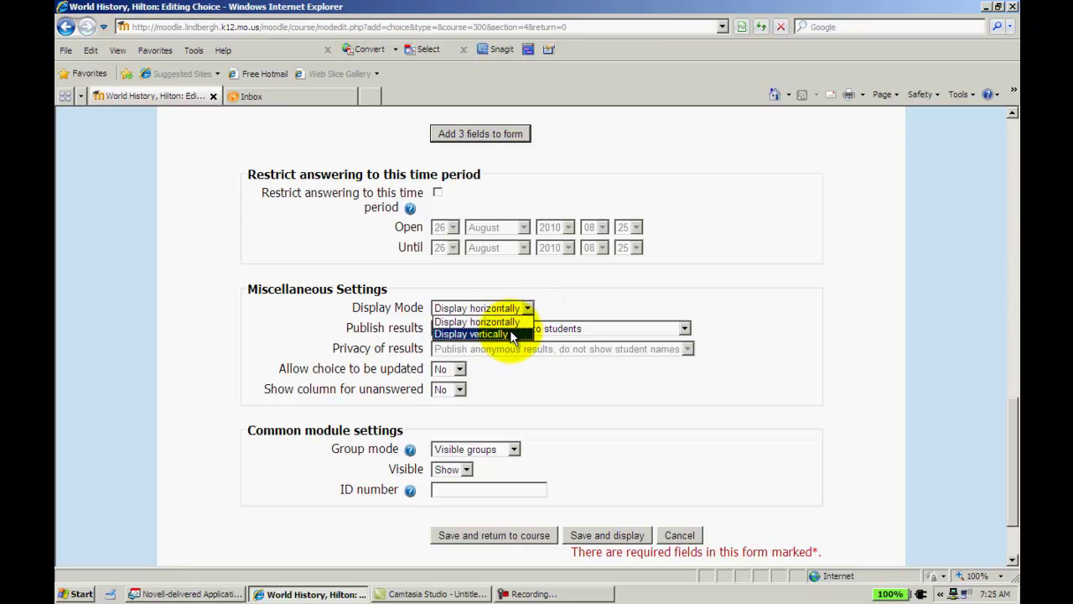
{"action": "left_click", "coordinate": [787, 335]}
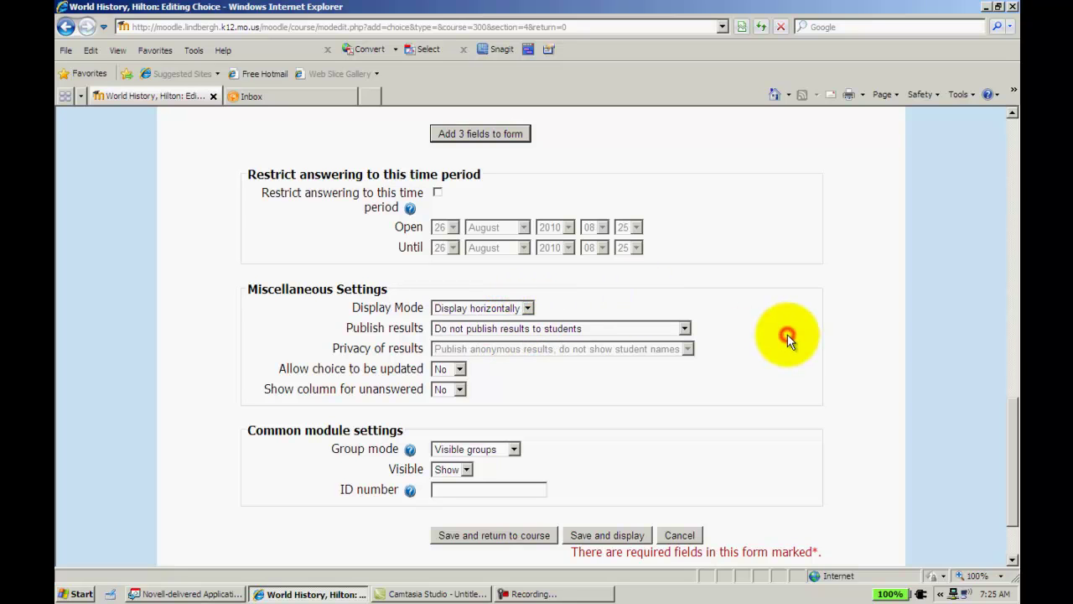
{"action": "left_click", "coordinate": [683, 330]}
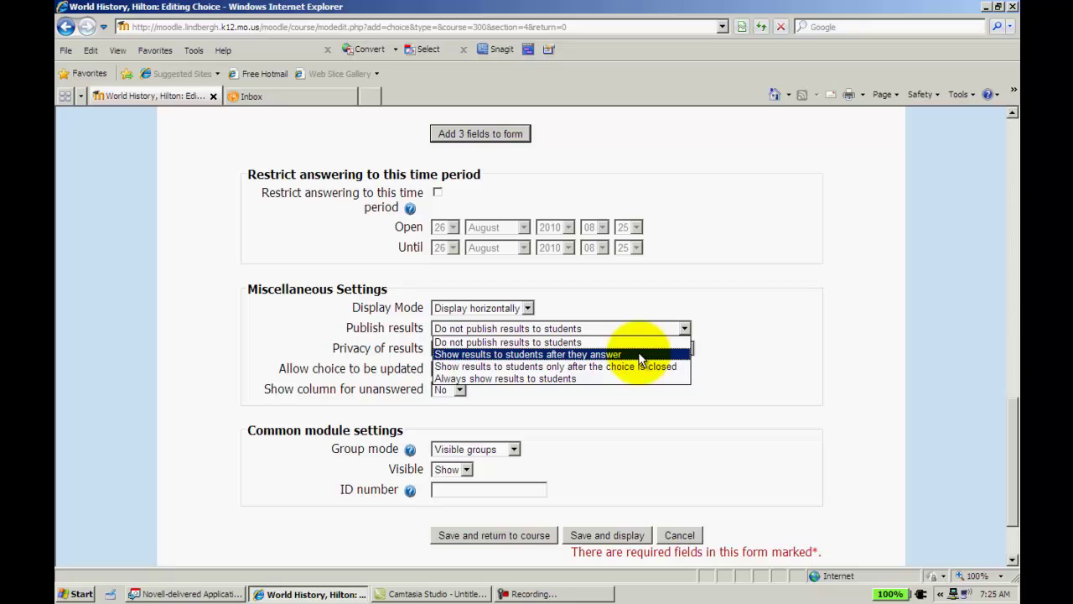
{"action": "left_click", "coordinate": [720, 374]}
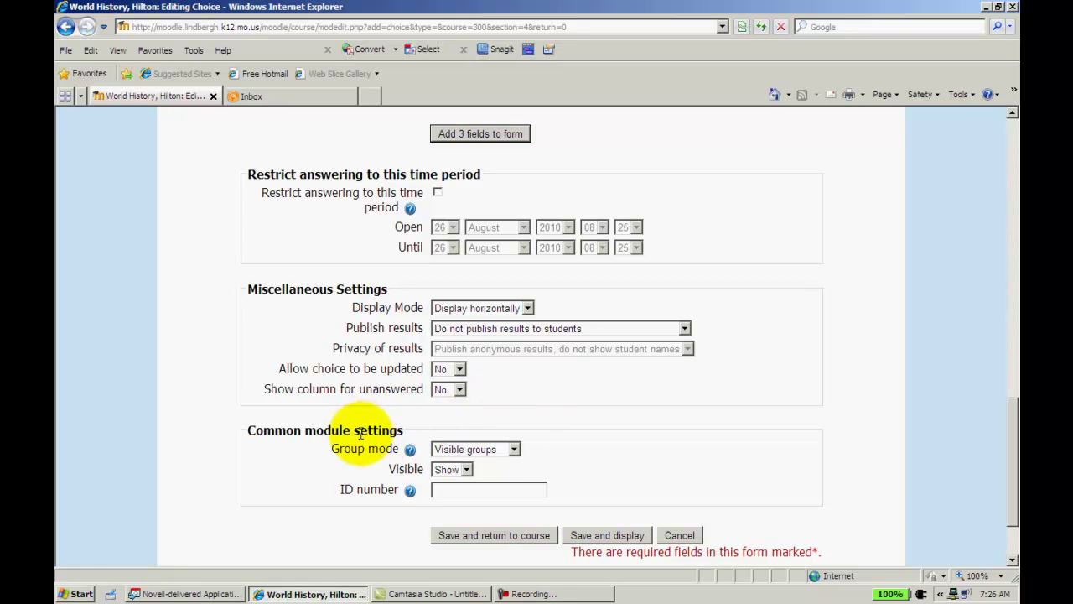
Step: Save the poll, preview 'world history choice' from Unit 4, then return to the course
{"action": "left_click", "coordinate": [517, 536]}
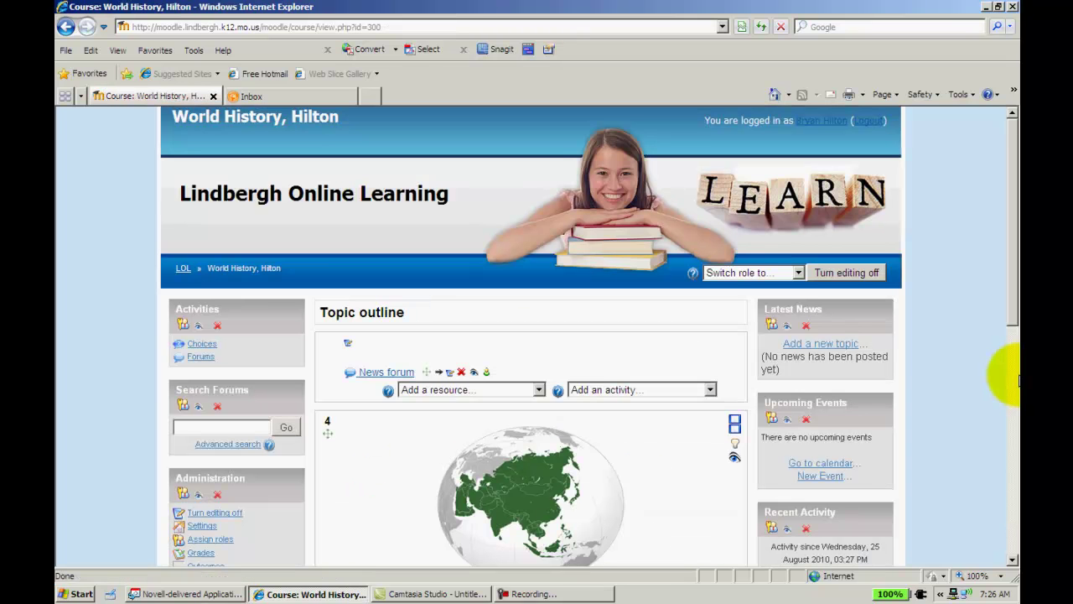
{"action": "scroll", "coordinate": [1017, 382], "scroll_direction": "down", "scroll_amount": 3}
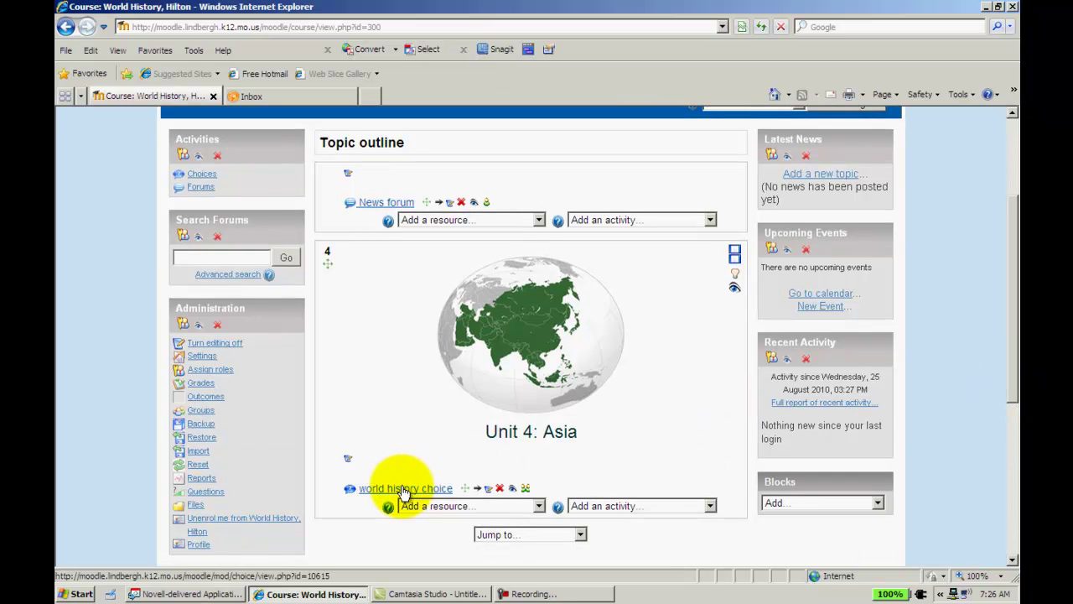
{"action": "left_click", "coordinate": [403, 489]}
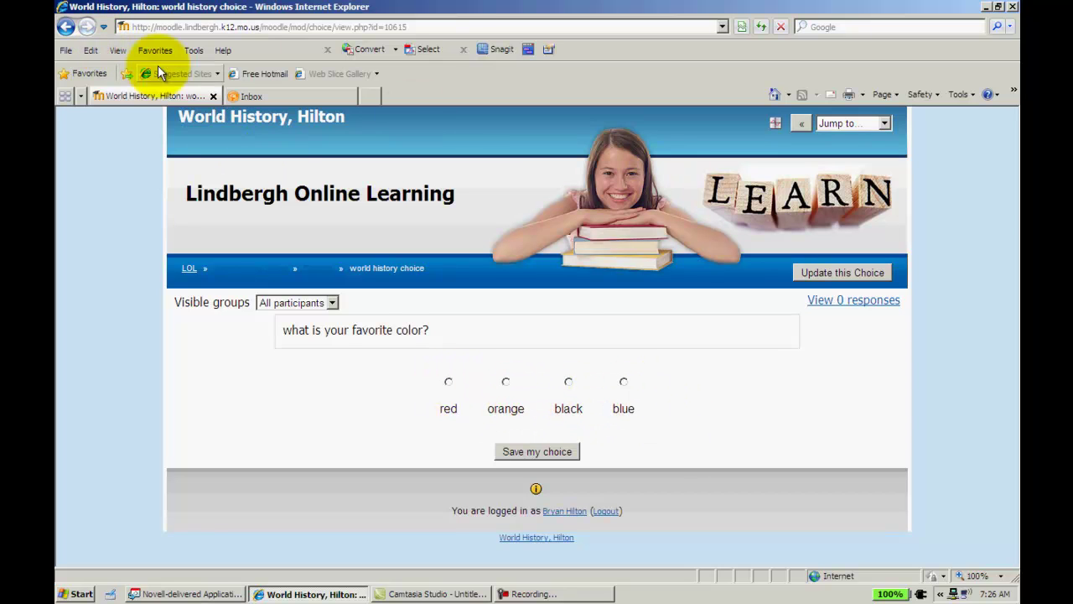
{"action": "left_click", "coordinate": [65, 26]}
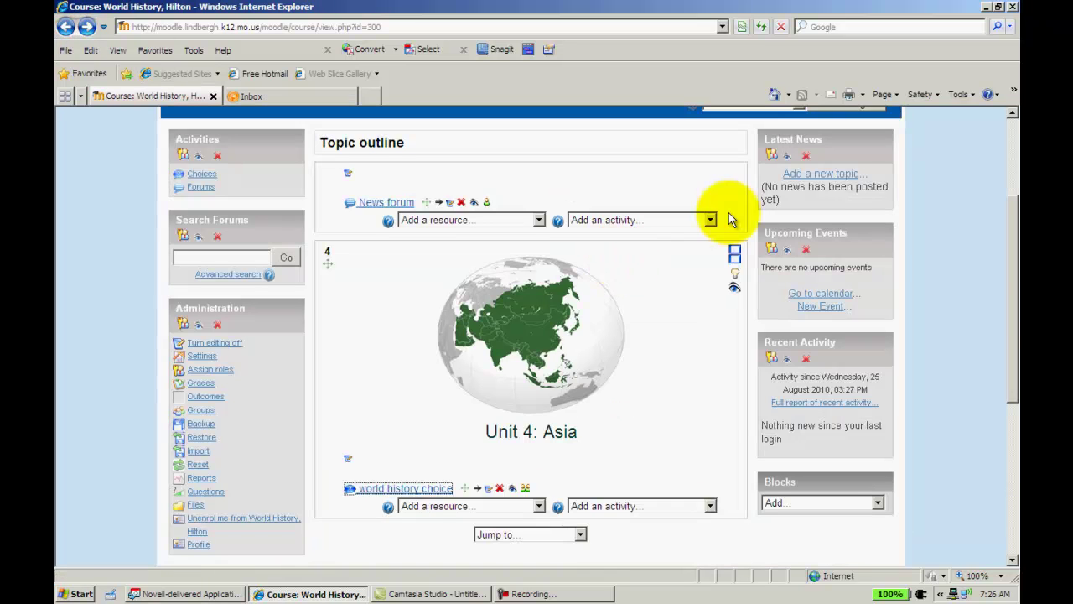
Step: Switch the course view to the Student role
{"action": "left_click_drag", "start_coordinate": [1013, 307], "coordinate": [1005, 268]}
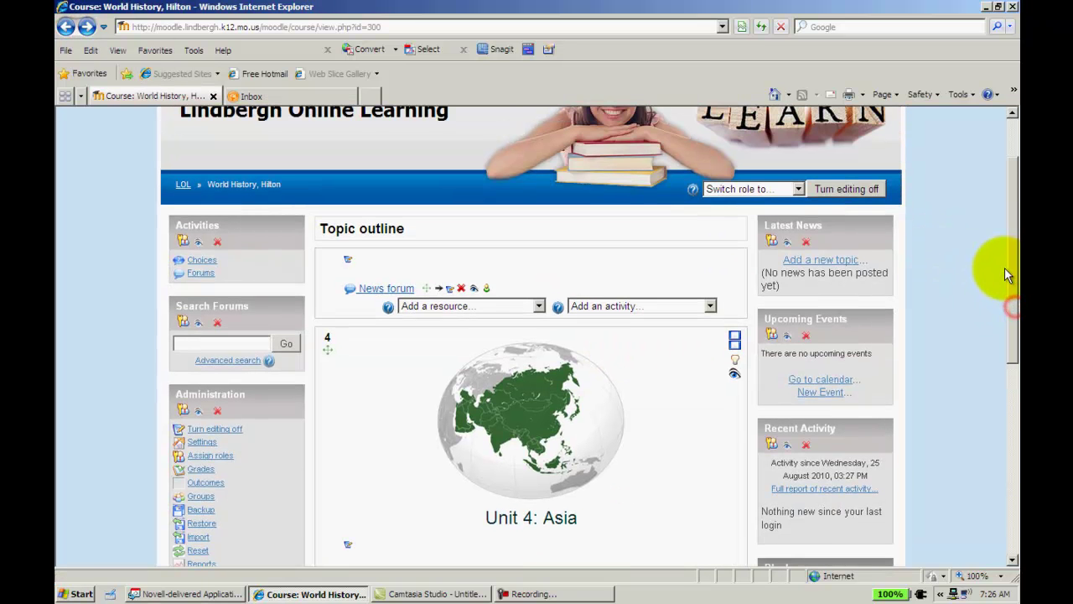
{"action": "left_click", "coordinate": [798, 188]}
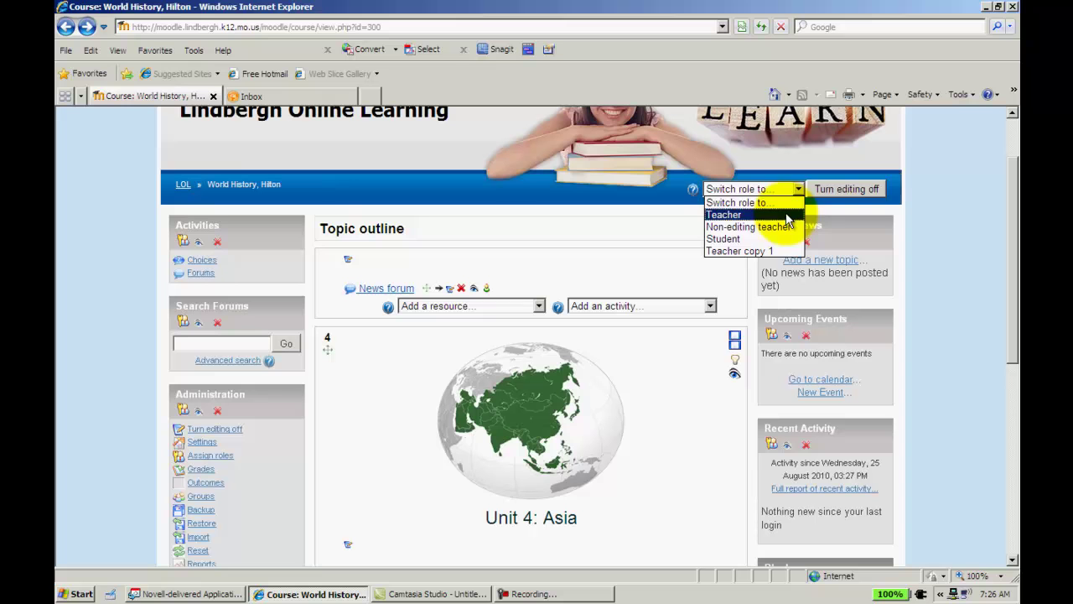
{"action": "left_click", "coordinate": [778, 239]}
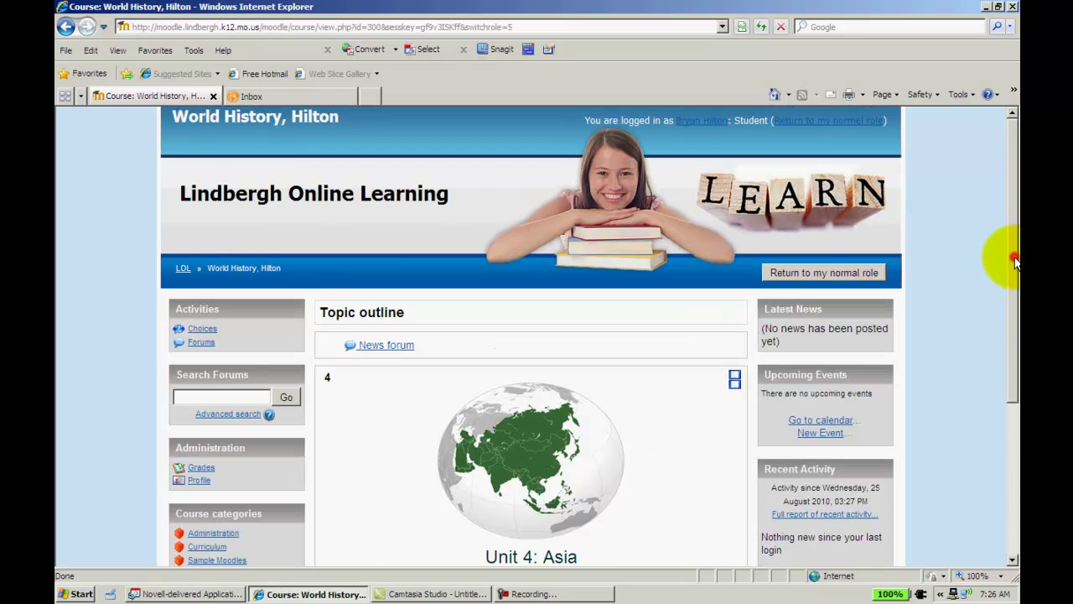
Step: Answer 'world history choice' with black, save the choice, and return to the course page
{"action": "left_click_drag", "start_coordinate": [1014, 253], "coordinate": [1013, 455]}
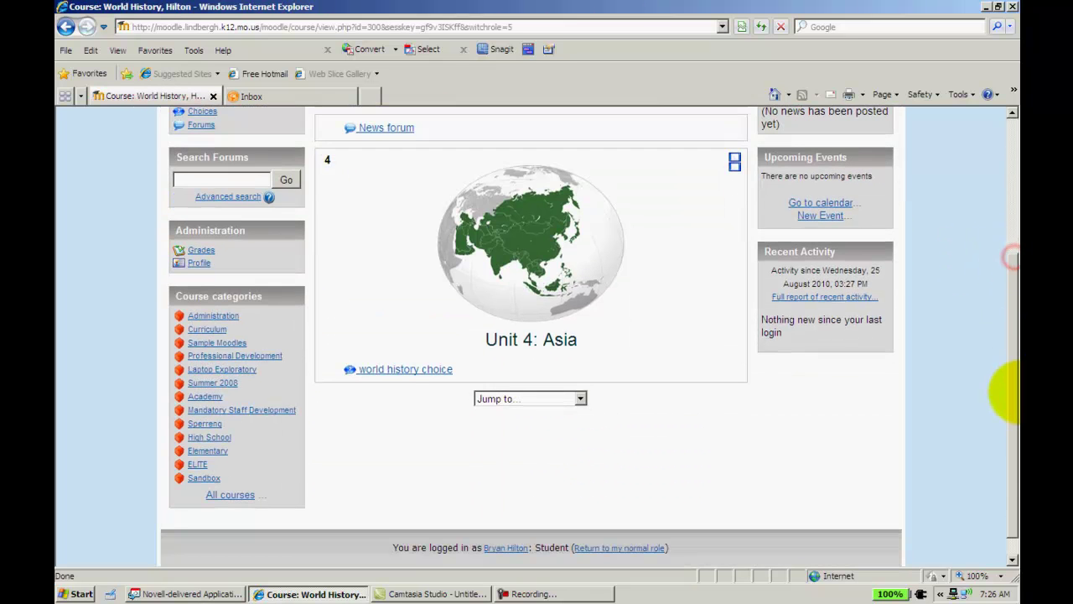
{"action": "left_click", "coordinate": [412, 368]}
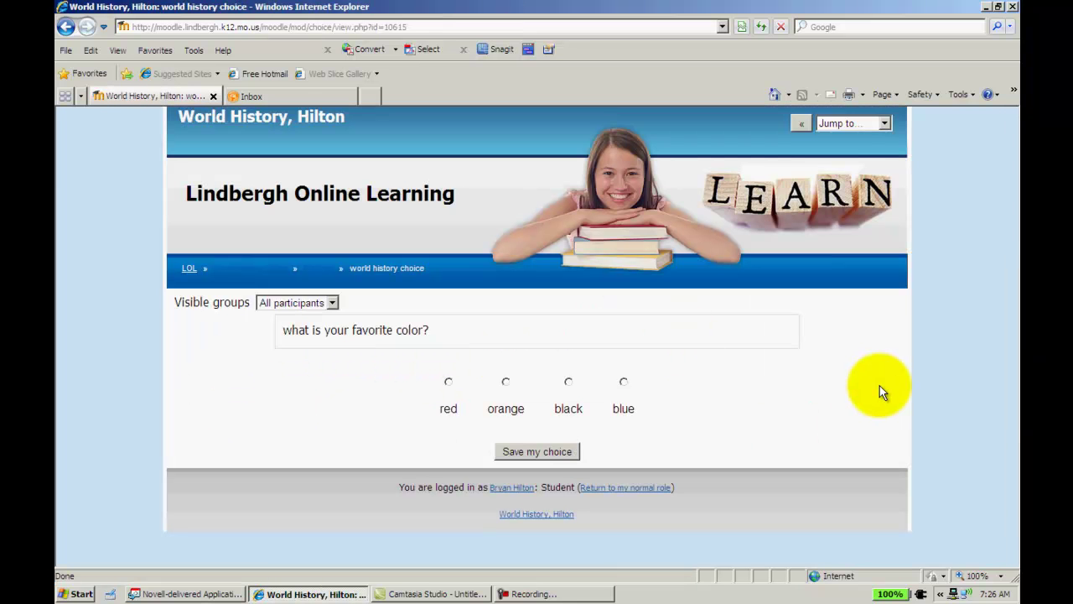
{"action": "left_click", "coordinate": [568, 382]}
{"action": "left_click", "coordinate": [543, 451]}
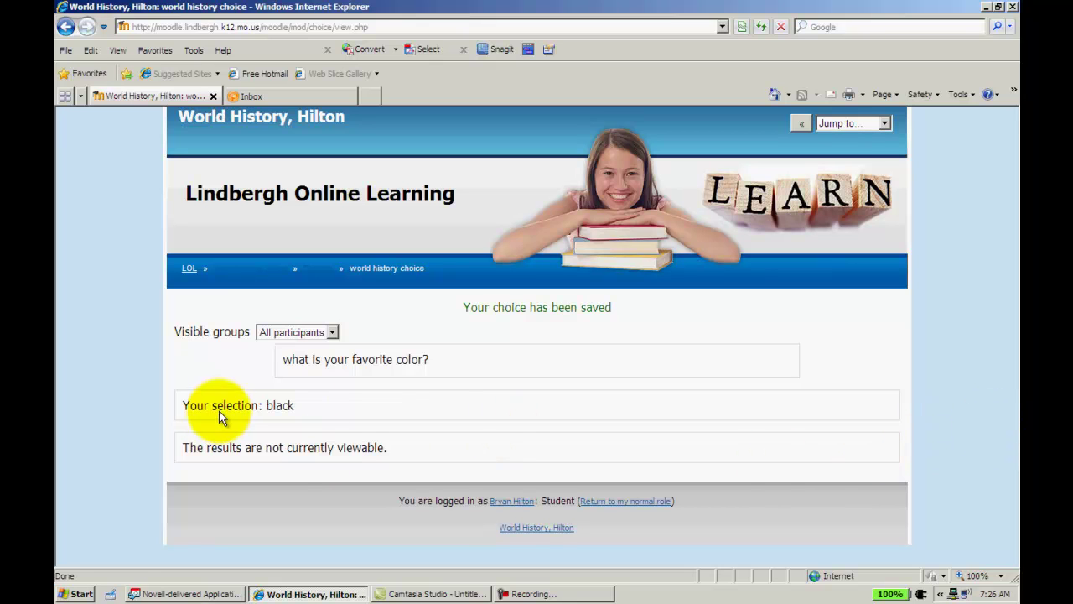
{"action": "left_click", "coordinate": [242, 275]}
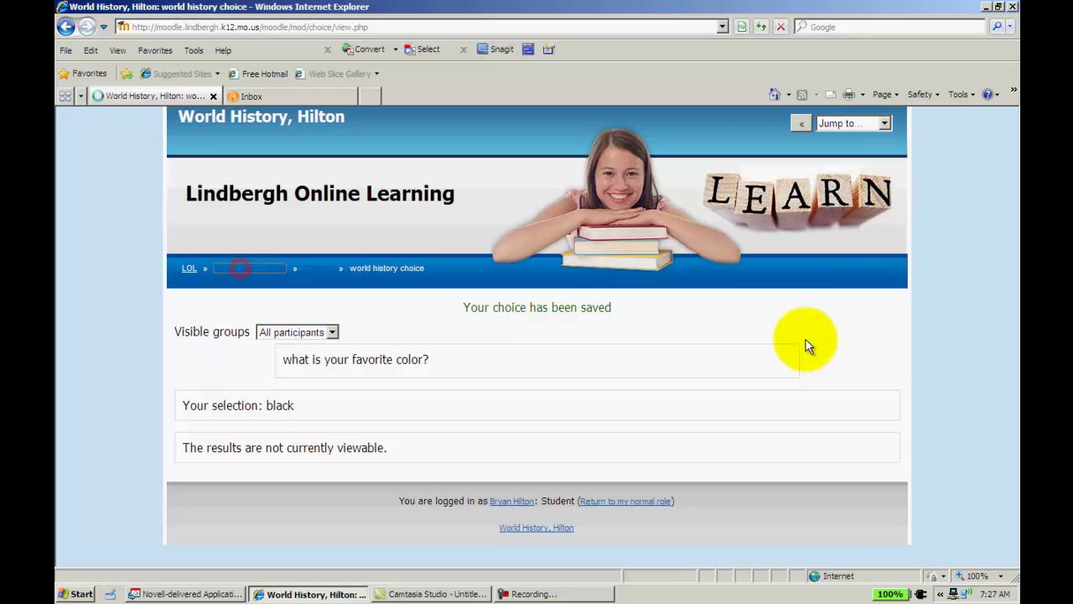
{"action": "left_click_drag", "start_coordinate": [1017, 310], "coordinate": [1018, 387]}
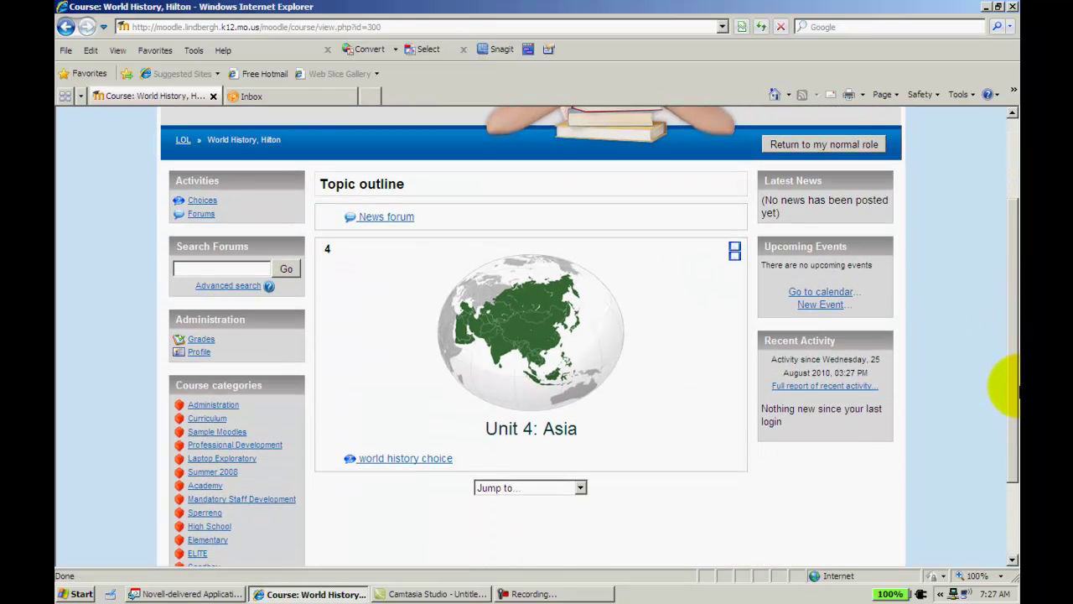